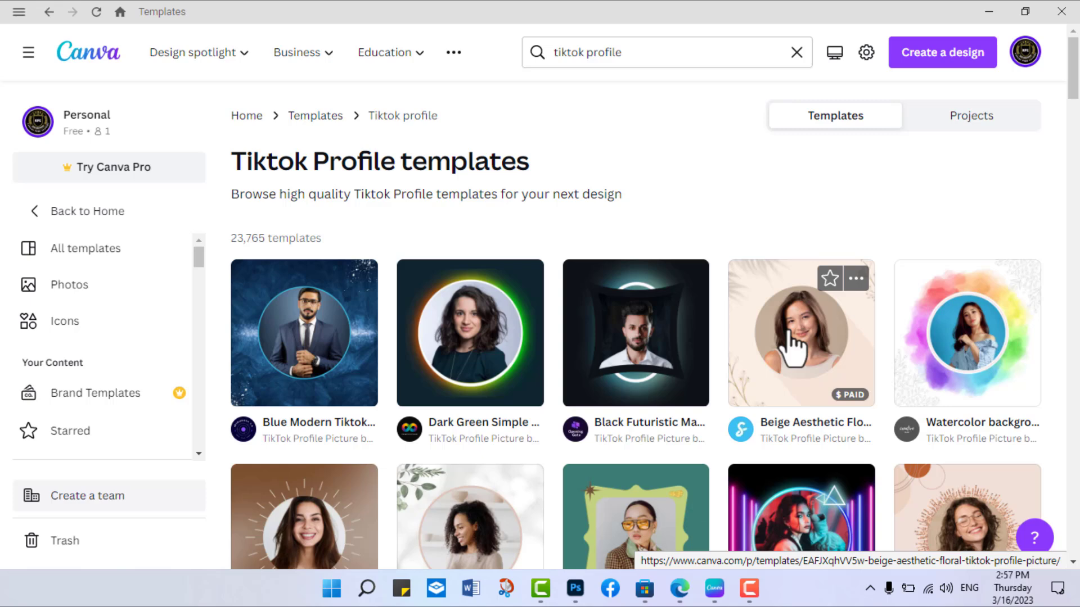
Scroll the 'tiktok profile' template results down to the Blue Purple Neon design
{"action": "left_click_drag", "start_coordinate": [1074, 78], "coordinate": [1074, 127]}
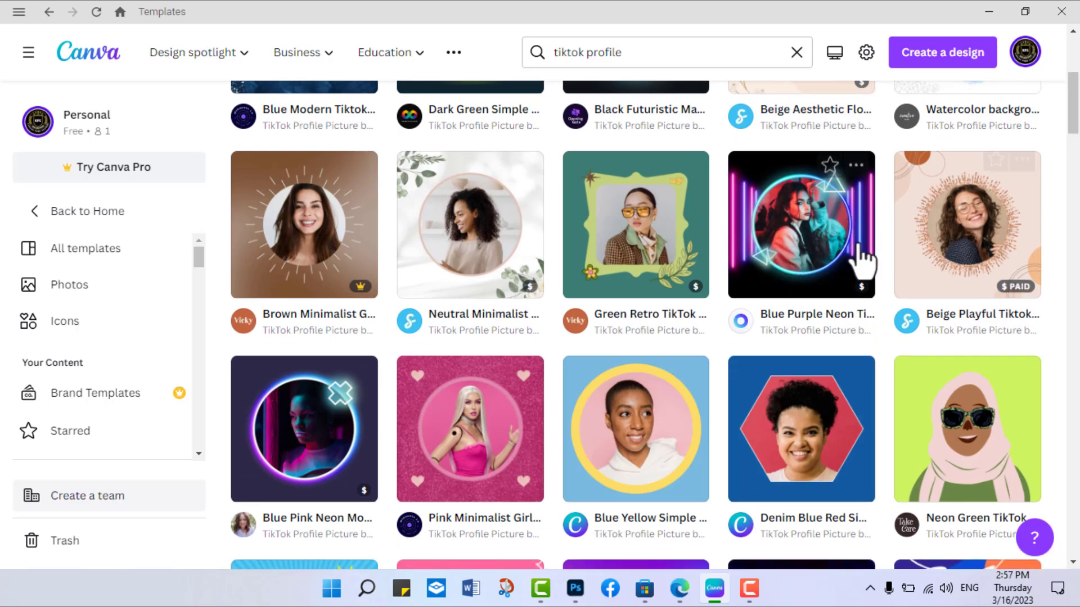
Preview the Blue Purple Neon TikTok Profile Picture template and browse its More like this templates
{"action": "left_click", "coordinate": [792, 248]}
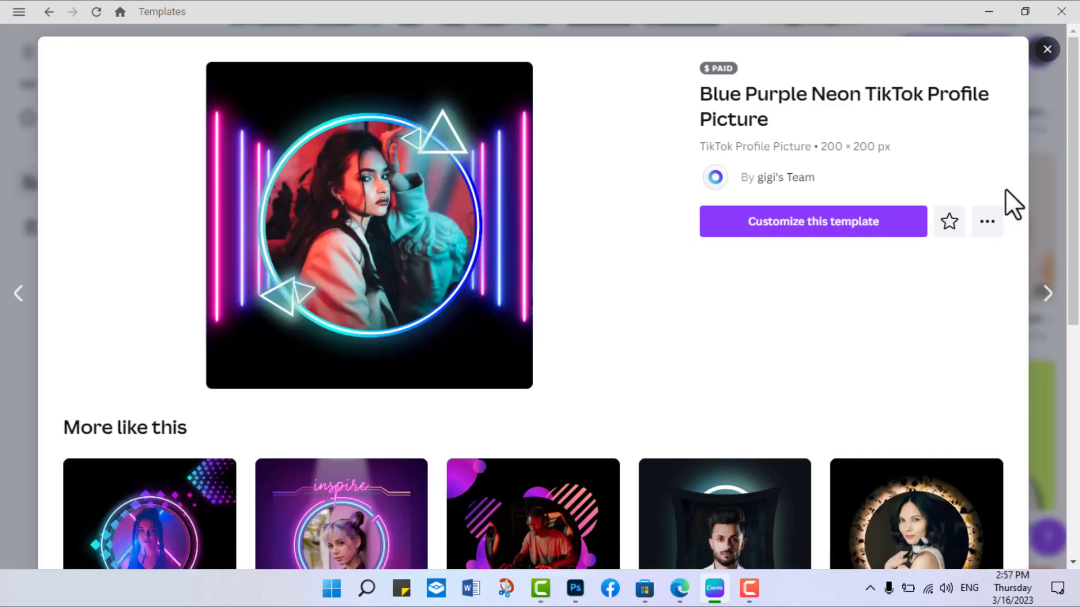
{"action": "scroll", "coordinate": [1073, 233], "scroll_direction": "down", "scroll_amount": 1}
{"action": "scroll", "coordinate": [1074, 234], "scroll_direction": "down", "scroll_amount": 5}
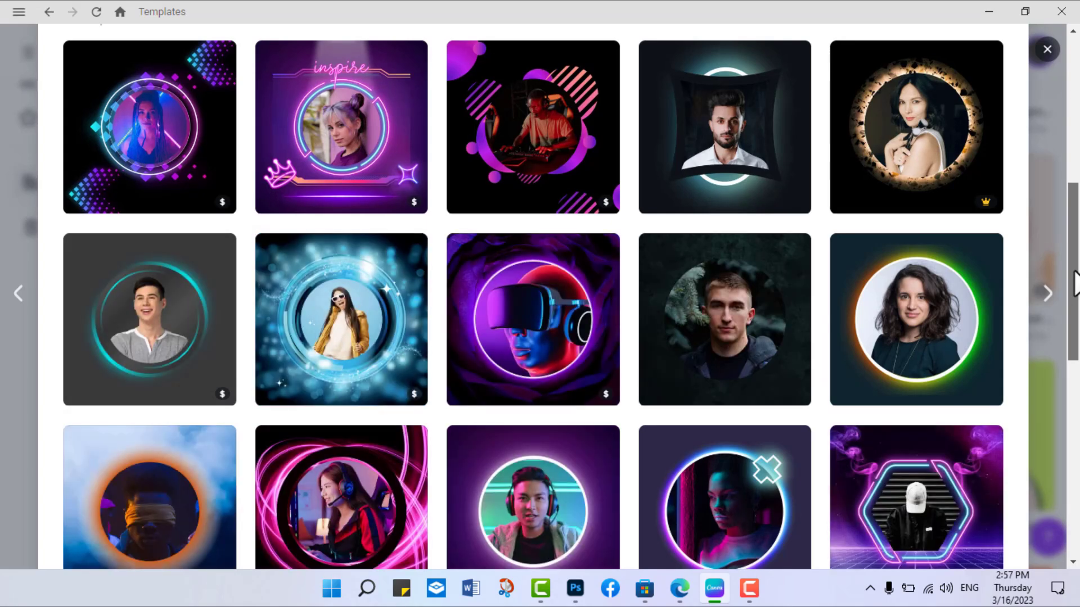
{"action": "mouse_move", "coordinate": [1076, 284]}
{"action": "left_mouse_down"}
{"action": "mouse_move", "coordinate": [1074, 385]}
{"action": "mouse_move", "coordinate": [1077, 138]}
{"action": "left_mouse_up"}
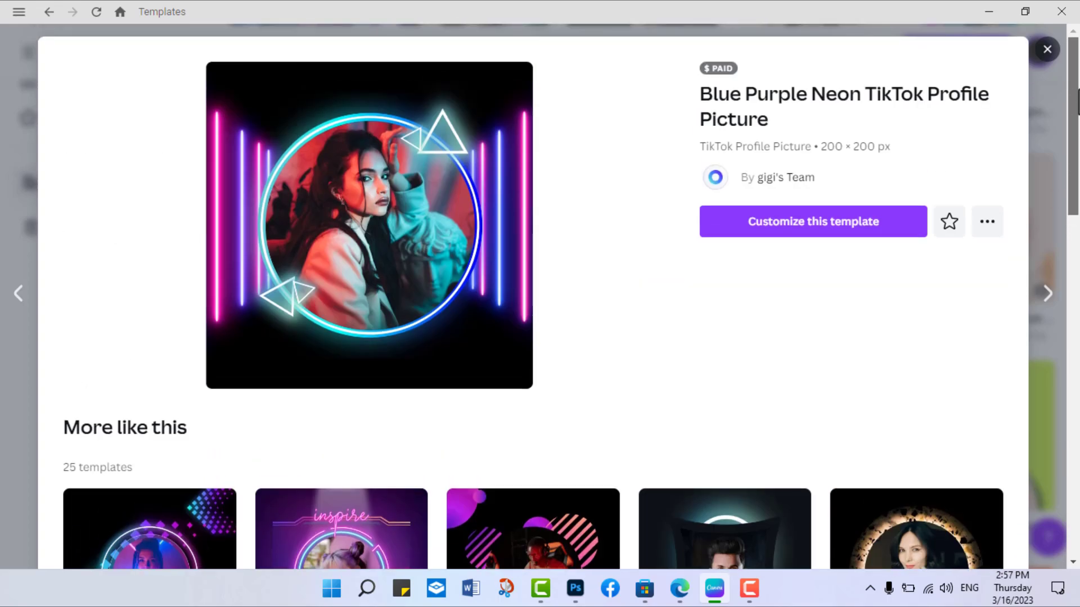
Customize the Blue Purple Neon template, then upload a photo through the Uploads panel
{"action": "left_click", "coordinate": [776, 221]}
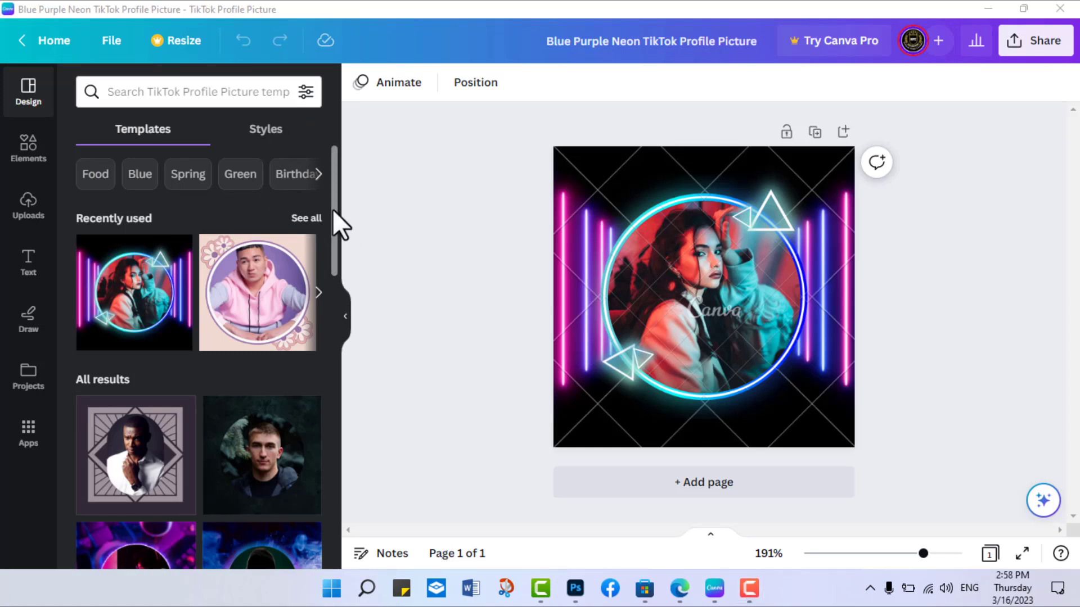
{"action": "left_click_drag", "start_coordinate": [332, 210], "coordinate": [329, 189]}
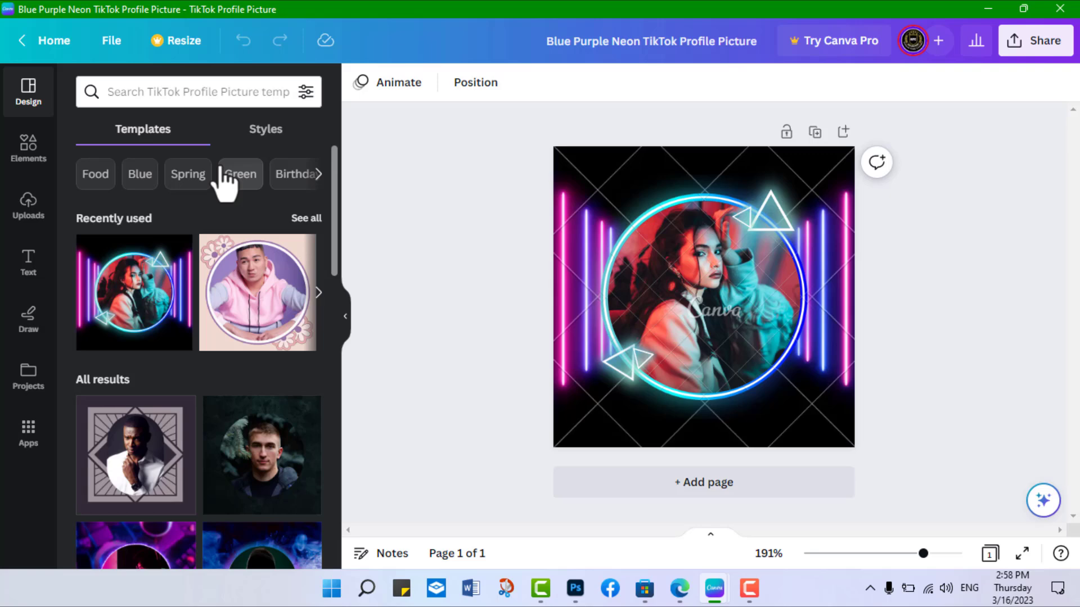
{"action": "left_click", "coordinate": [28, 205]}
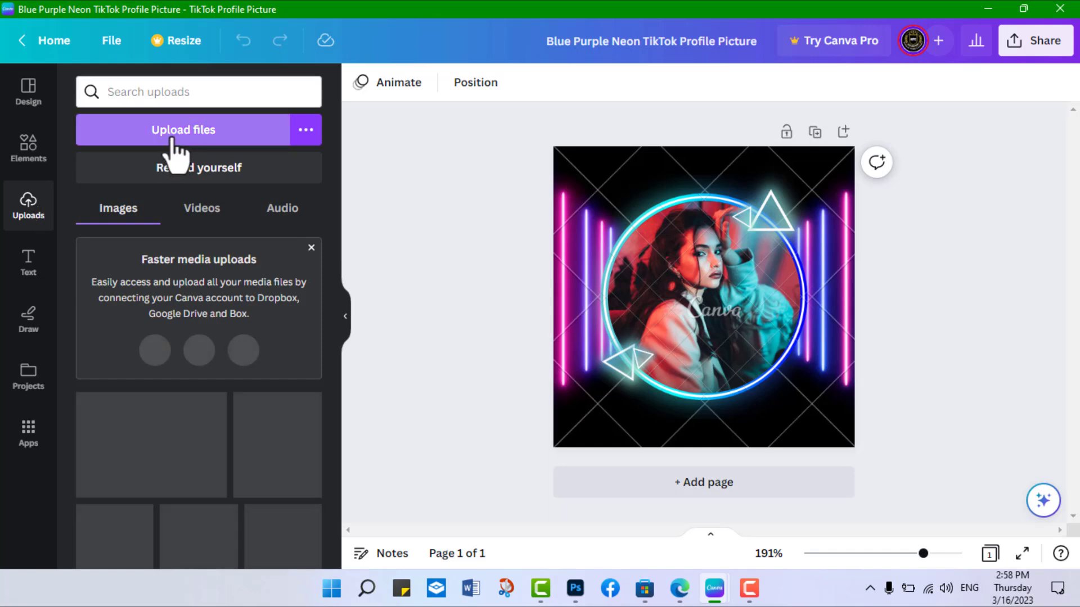
{"action": "left_click", "coordinate": [194, 139]}
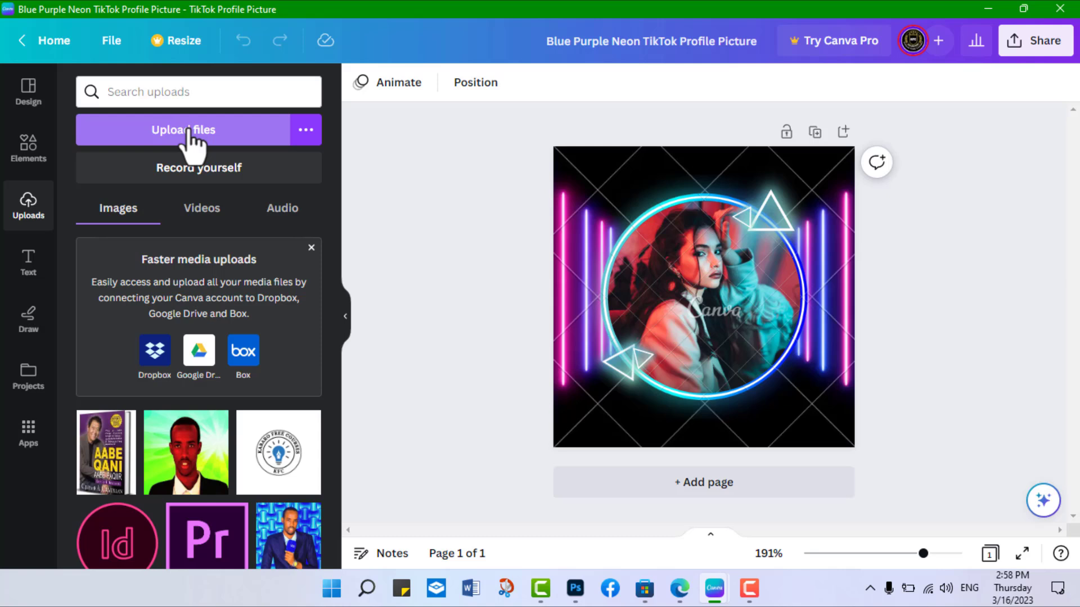
Fit the microphone photo into the circle frame, then swap it for the green-background portrait
{"action": "mouse_move", "coordinate": [289, 565]}
{"action": "left_mouse_down"}
{"action": "mouse_move", "coordinate": [816, 315]}
{"action": "mouse_move", "coordinate": [682, 288]}
{"action": "mouse_move", "coordinate": [687, 319]}
{"action": "left_mouse_up"}
{"action": "double_click", "coordinate": [681, 285]}
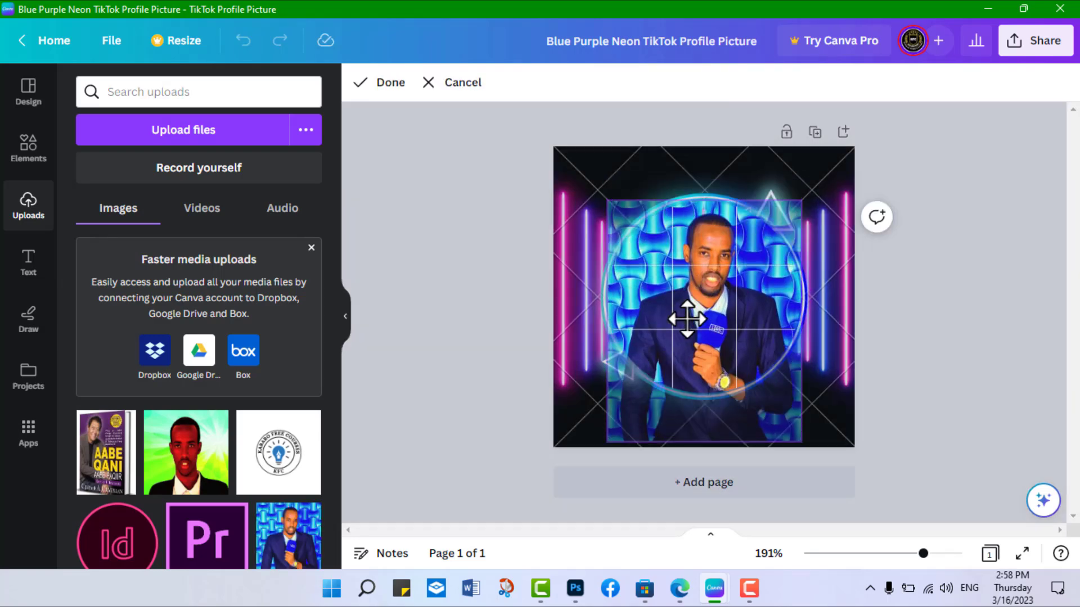
{"action": "left_click", "coordinate": [443, 441]}
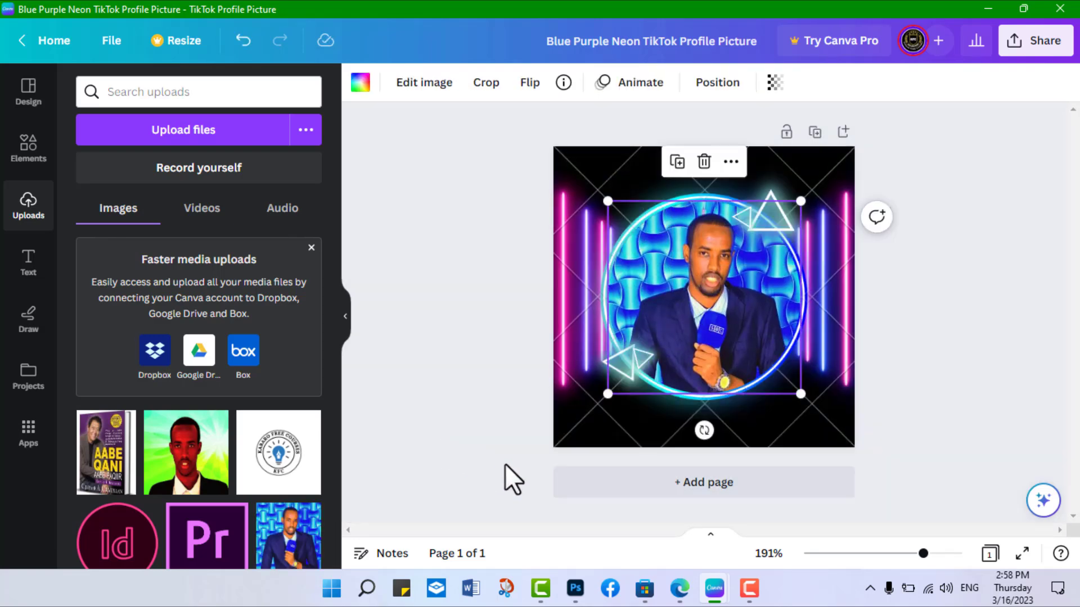
{"action": "left_click", "coordinate": [458, 468]}
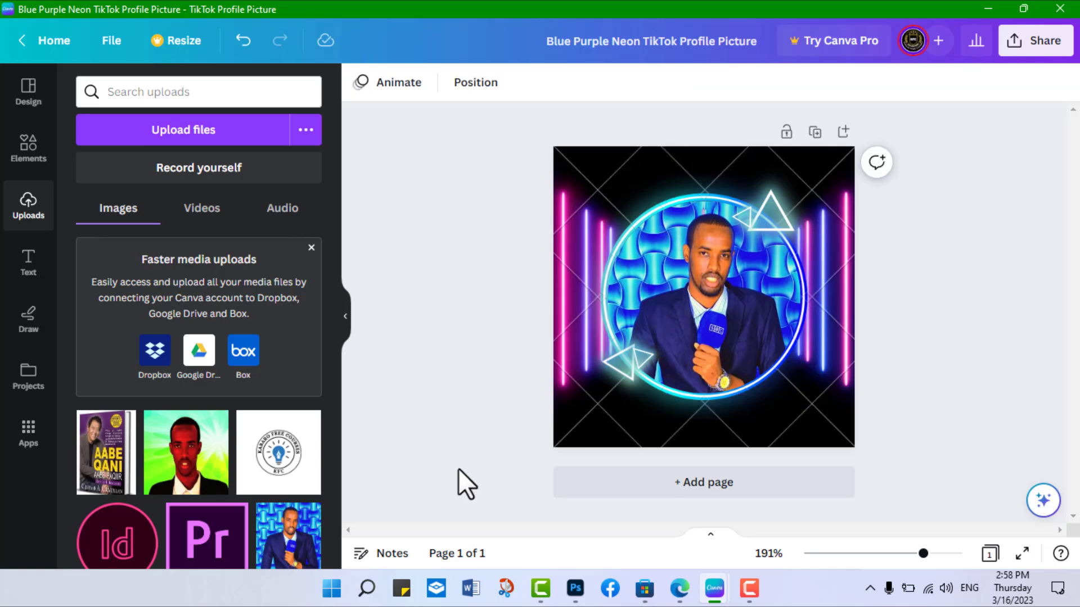
{"action": "left_click_drag", "start_coordinate": [186, 453], "coordinate": [708, 319]}
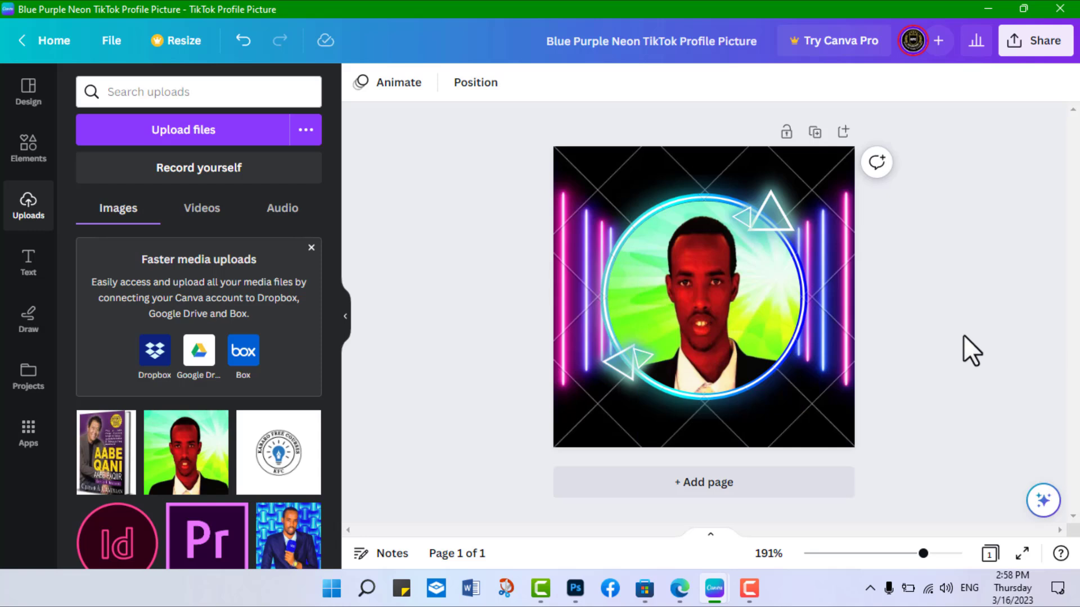
Save a free watermarked 200 × 200 PNG draft of the design into Pictures
{"action": "left_click", "coordinate": [1035, 27]}
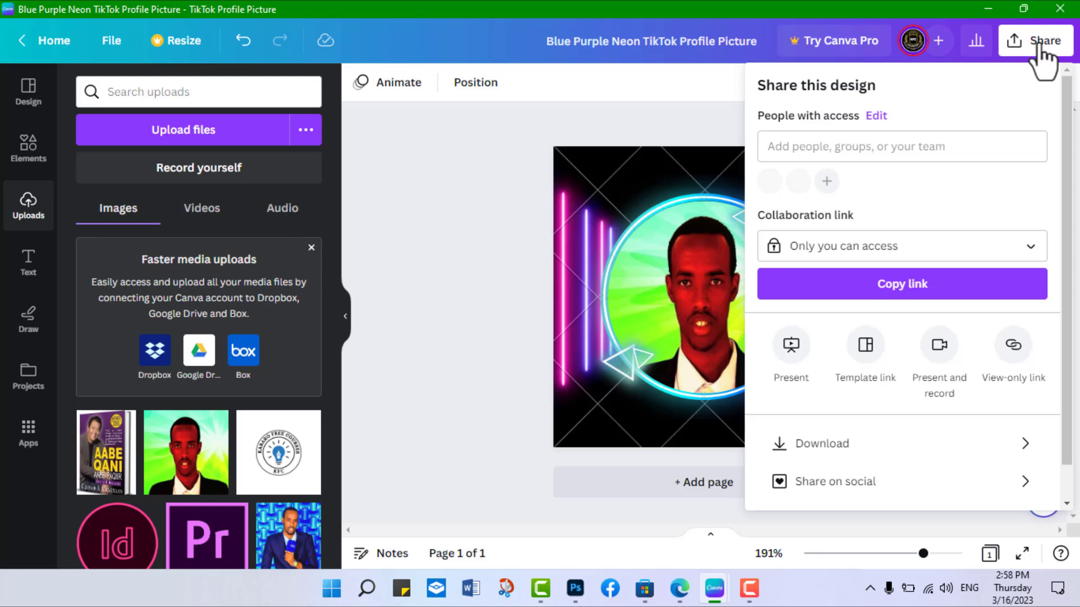
{"action": "left_click", "coordinate": [810, 444]}
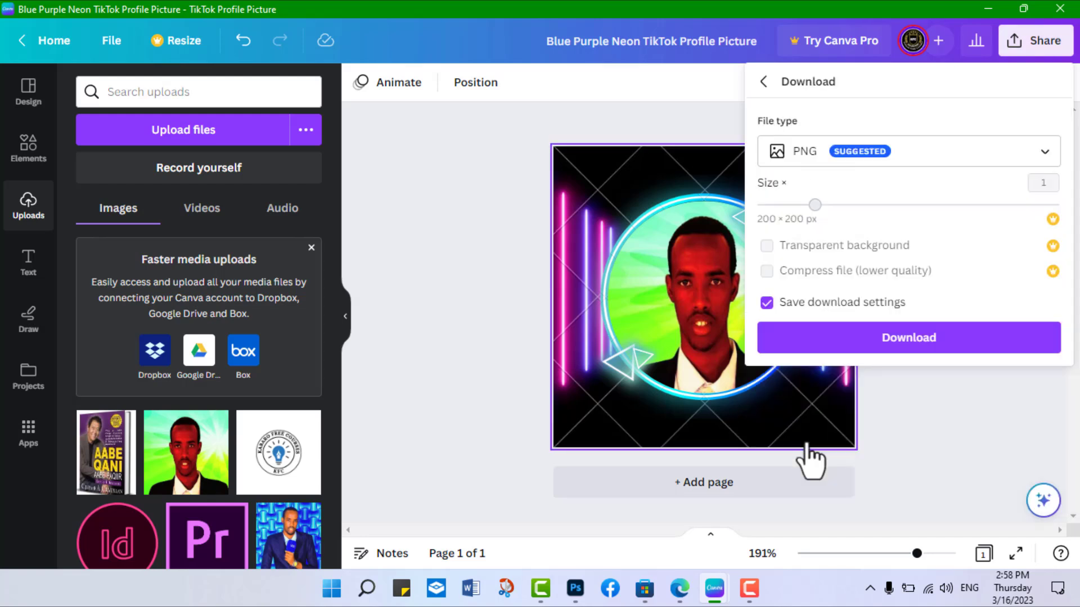
{"action": "left_click", "coordinate": [903, 337]}
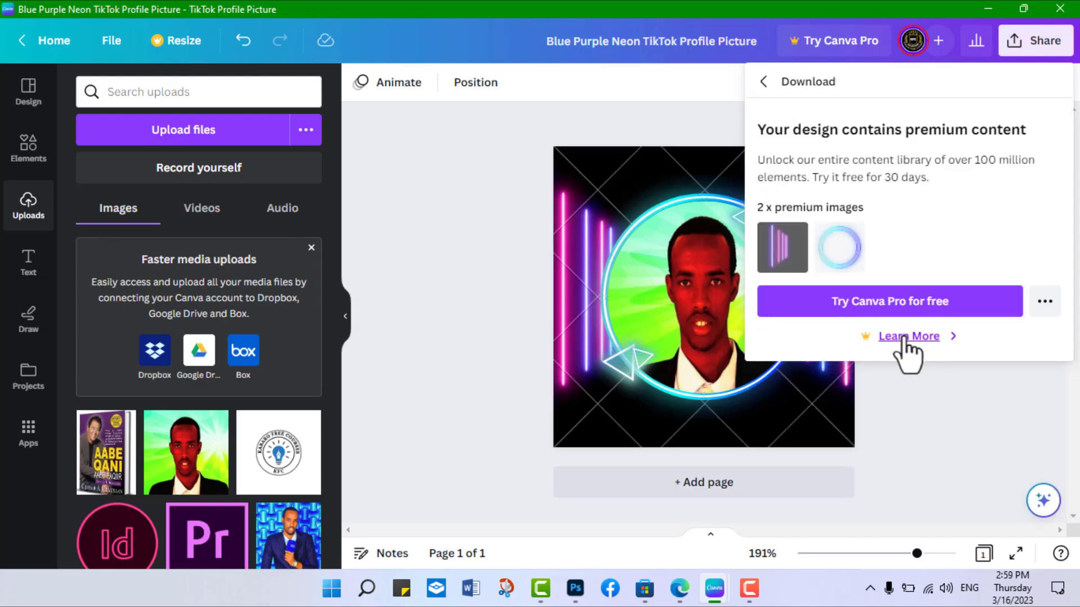
{"action": "left_click", "coordinate": [1045, 304]}
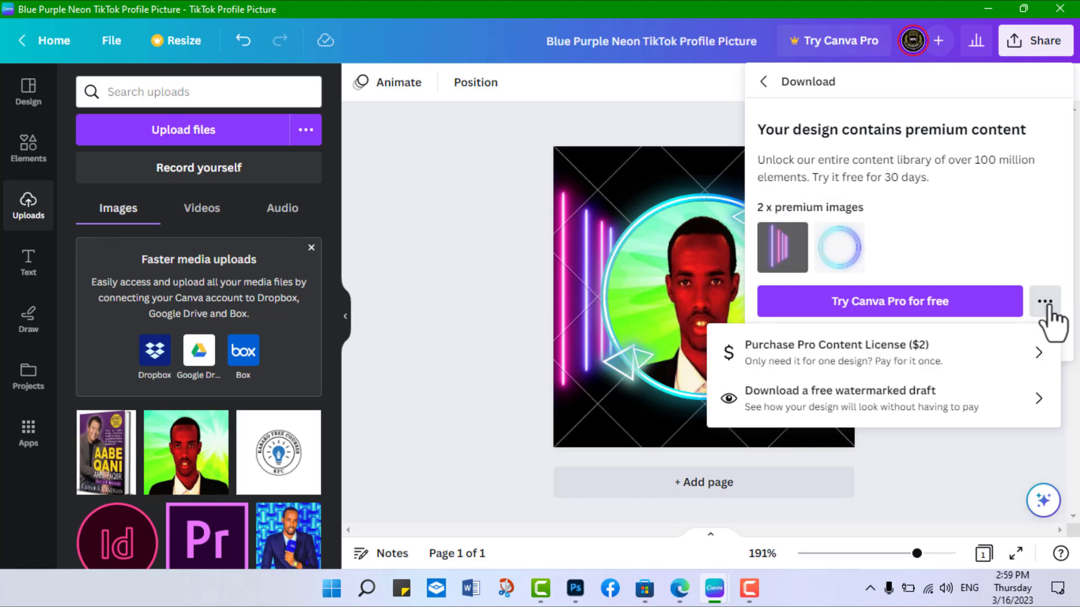
{"action": "left_click", "coordinate": [884, 398]}
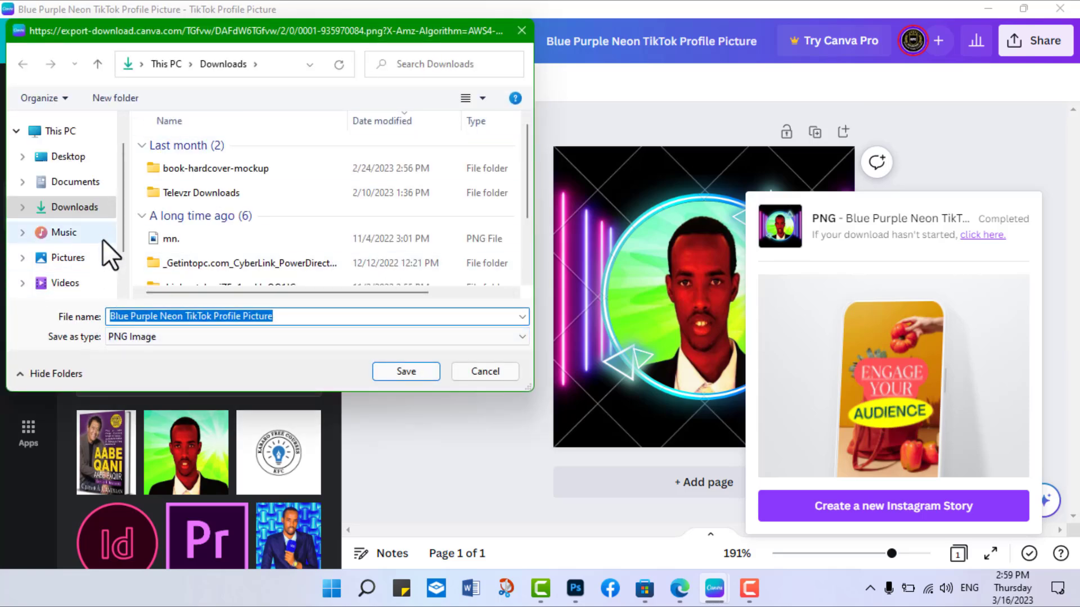
{"action": "left_click", "coordinate": [102, 262]}
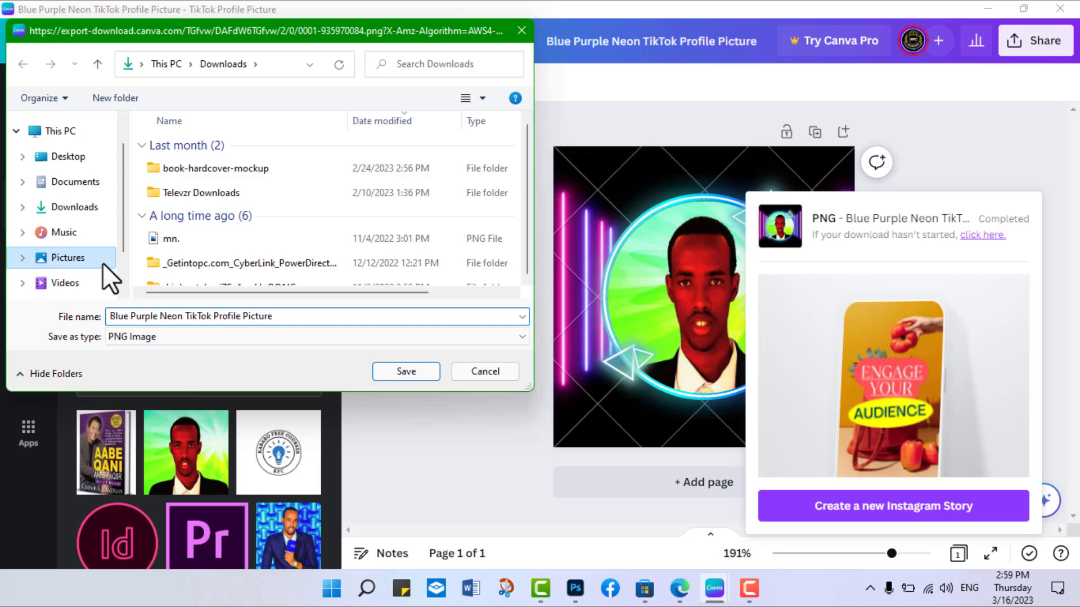
{"action": "left_click", "coordinate": [404, 372]}
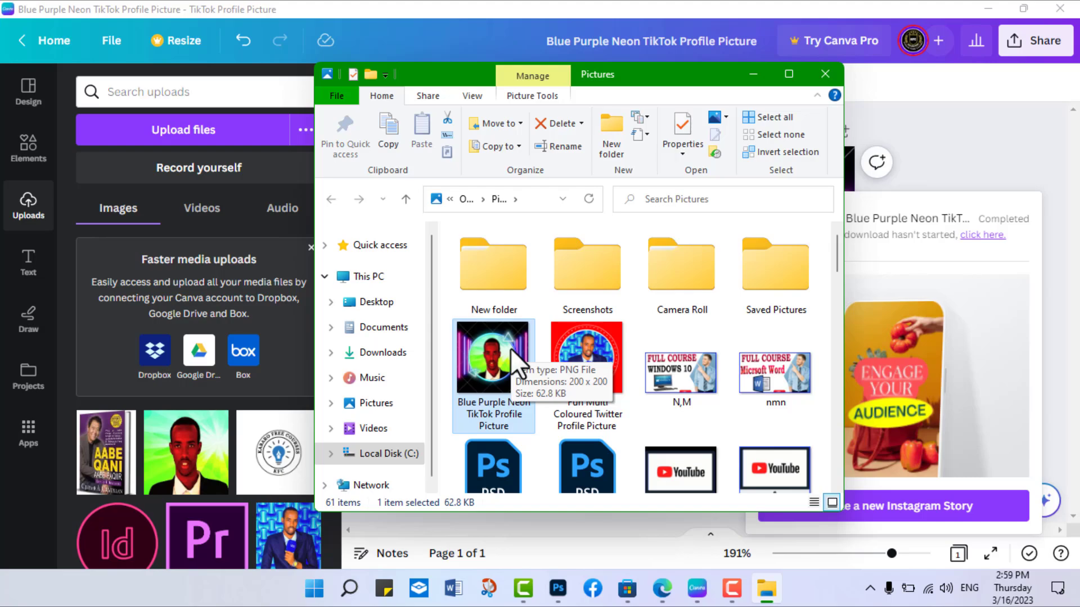
{"action": "mouse_move", "coordinate": [574, 588]}
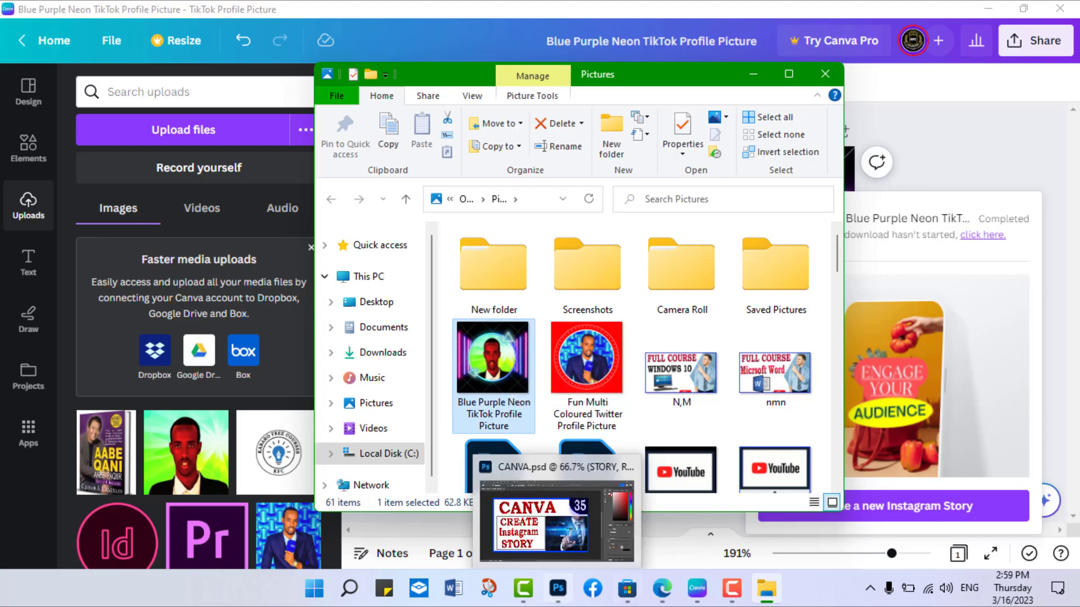
Switch from the Pictures folder in File Explorer to another taskbar app
{"action": "left_click", "coordinate": [731, 588]}
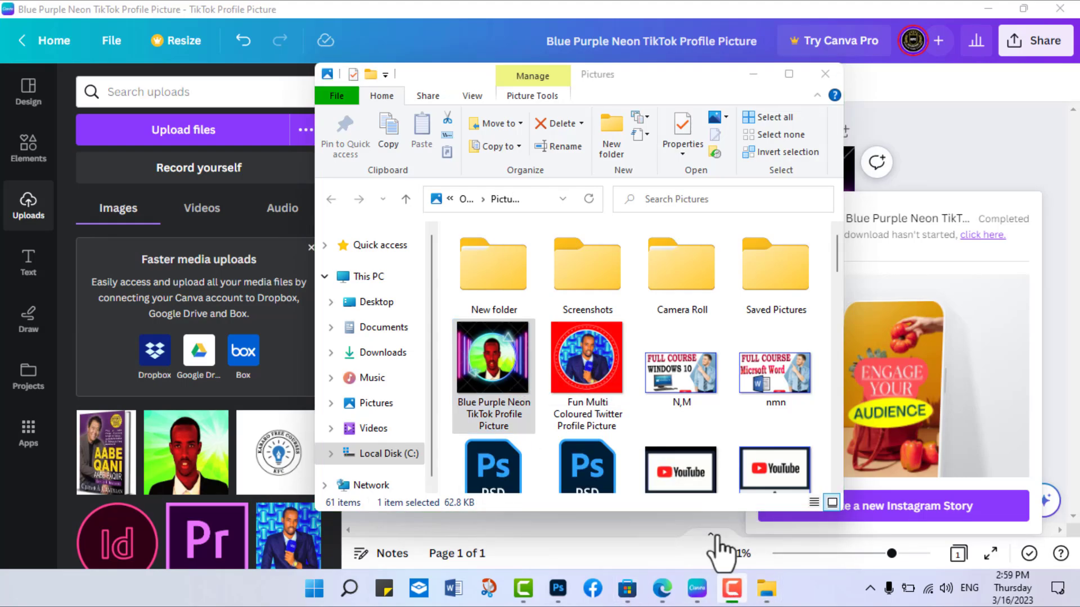